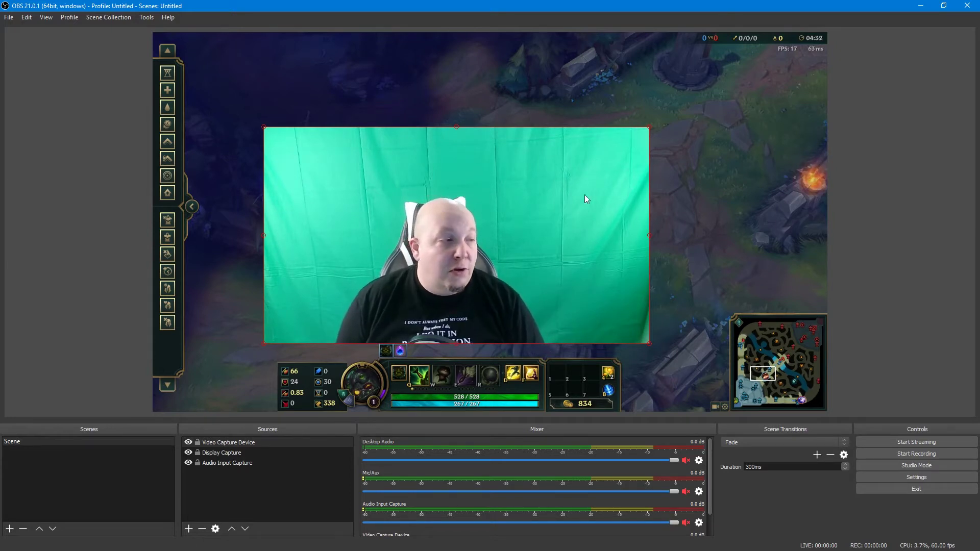
# Remove the Video Capture Device source from the scene and confirm the removal.
pyautogui.moveTo(547, 216); pyautogui.dragTo(565, 206)
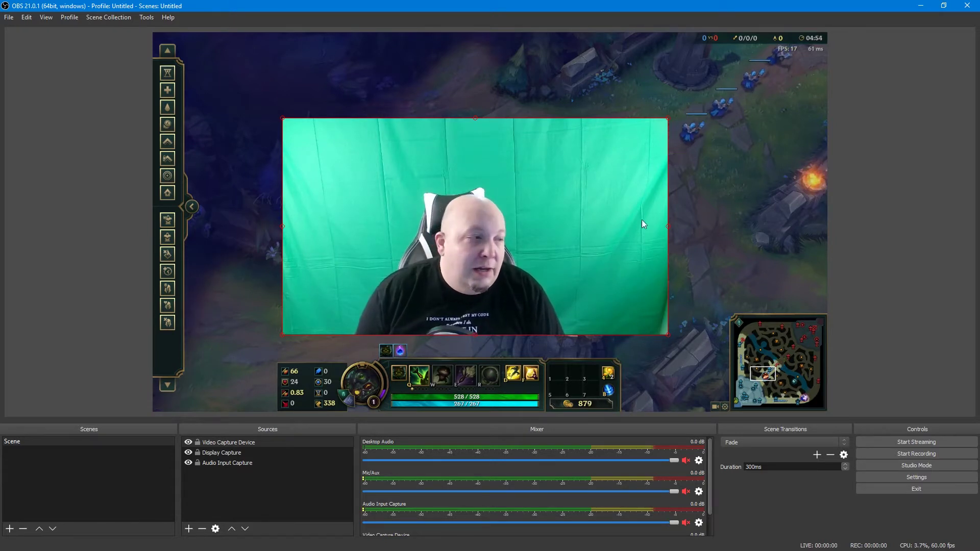
pyautogui.moveTo(566, 226)
pyautogui.mouseDown()
pyautogui.moveTo(571, 196)
pyautogui.moveTo(566, 219)
pyautogui.mouseUp()
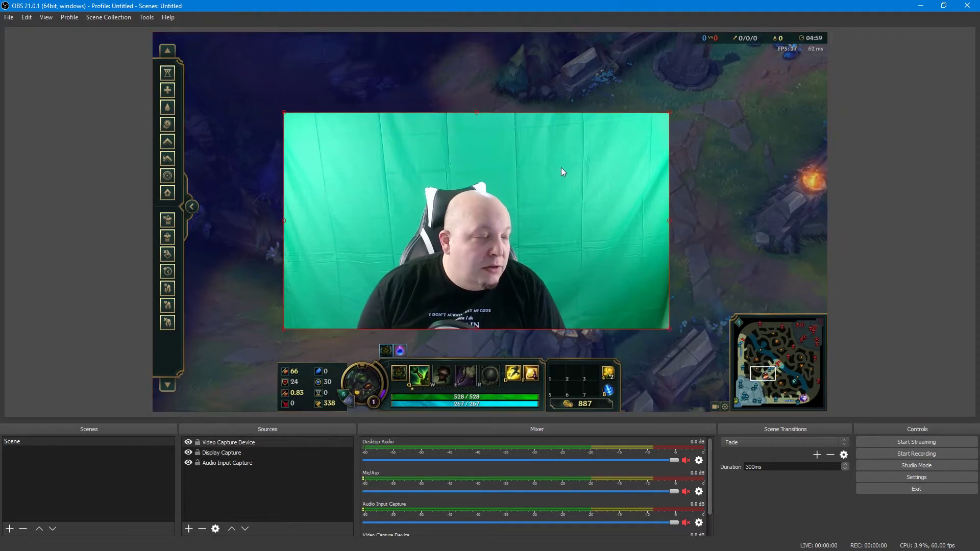
pyautogui.rightClick(355, 223)
pyautogui.click(382, 382)
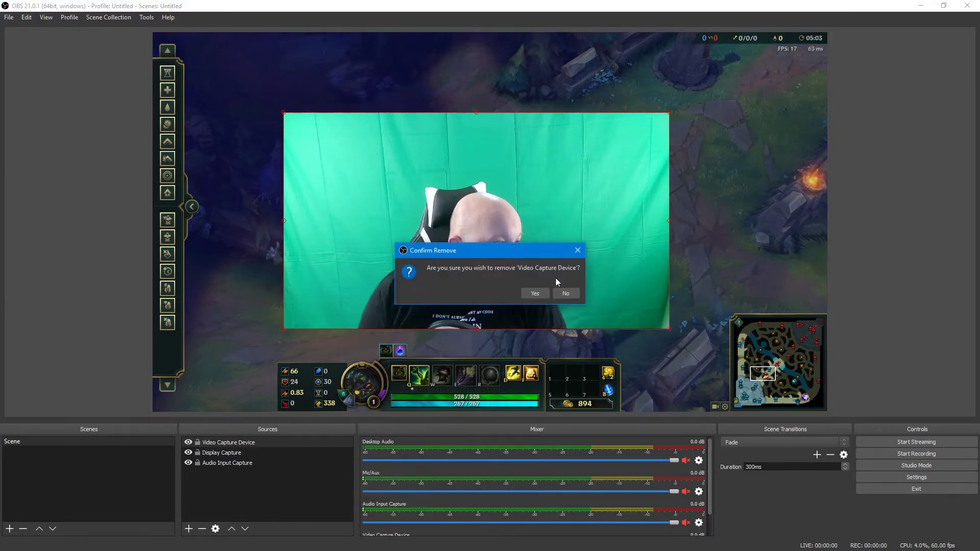
pyautogui.click(536, 291)
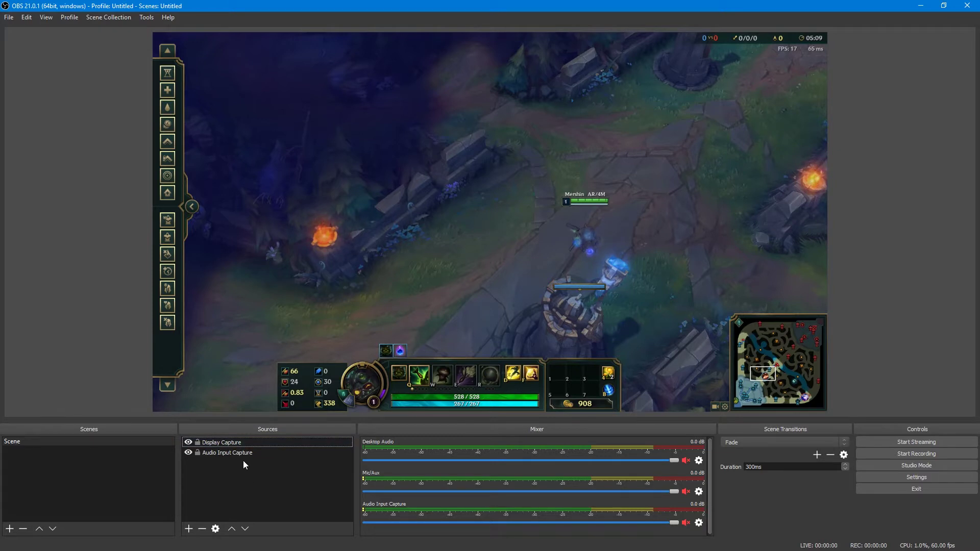
# Add a new Video Capture Device source named WebCam to the scene.
pyautogui.click(189, 529)
pyautogui.click(239, 499)
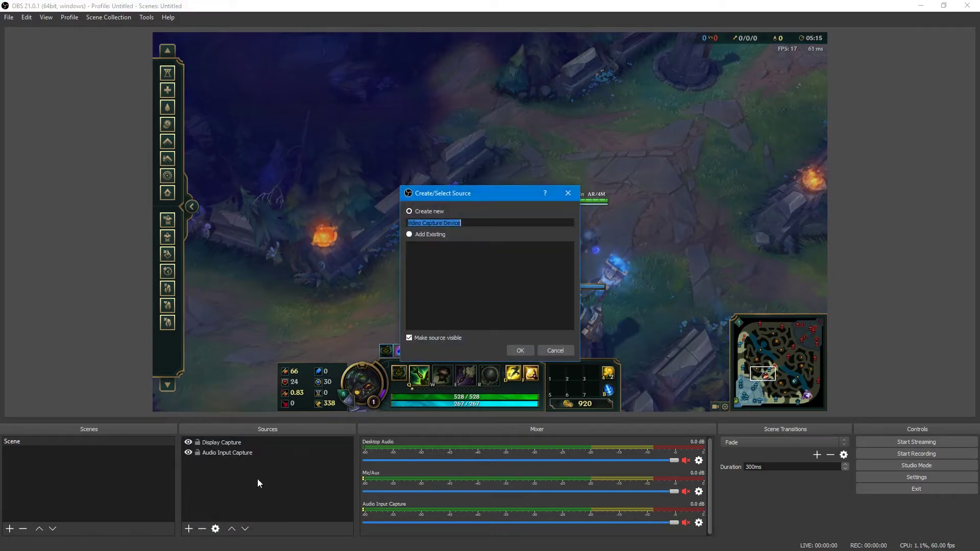
pyautogui.write('WebCam')
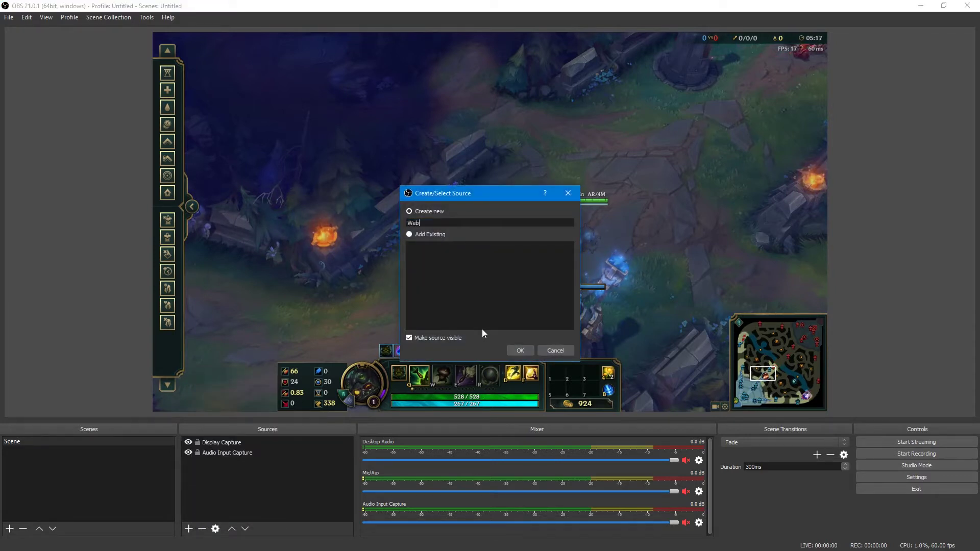
pyautogui.click(512, 349)
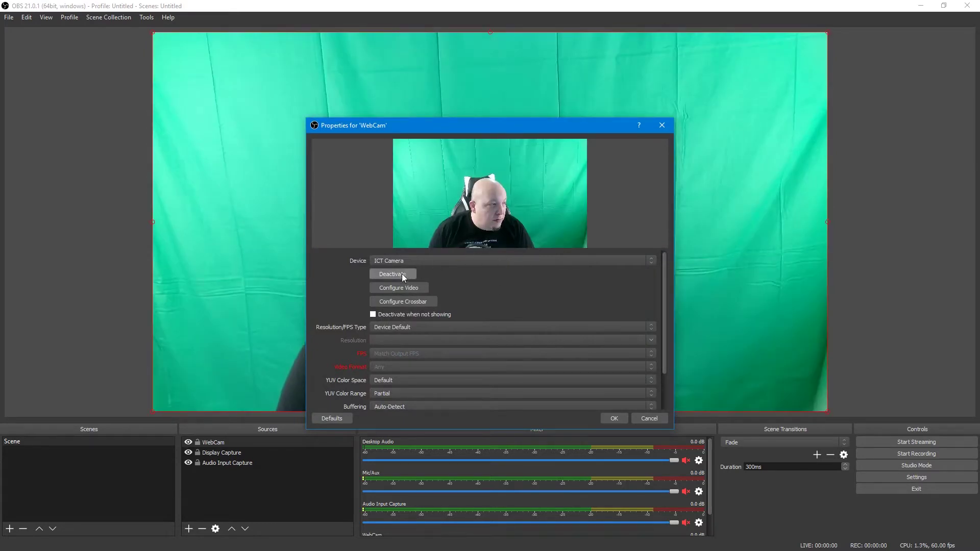
# Set the WebCam source's Resolution/FPS Type to Custom with a resolution of 1920x1080, and accept its properties.
pyautogui.click(397, 328)
pyautogui.click(394, 341)
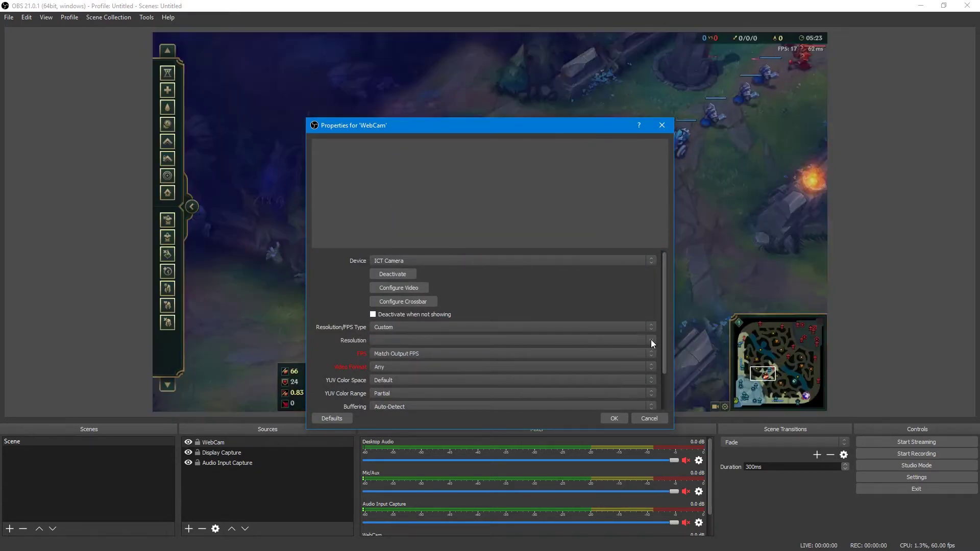
pyautogui.click(651, 340)
pyautogui.click(394, 349)
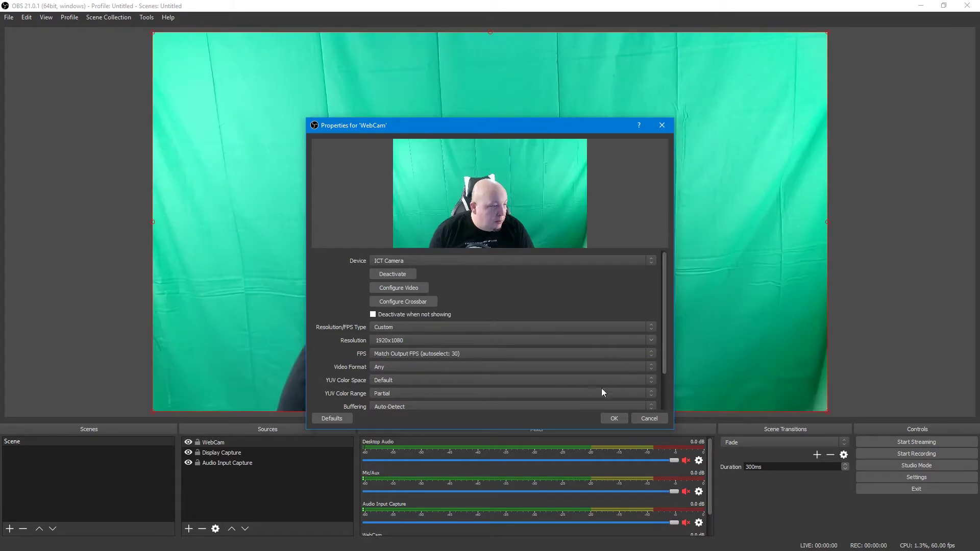
pyautogui.click(613, 421)
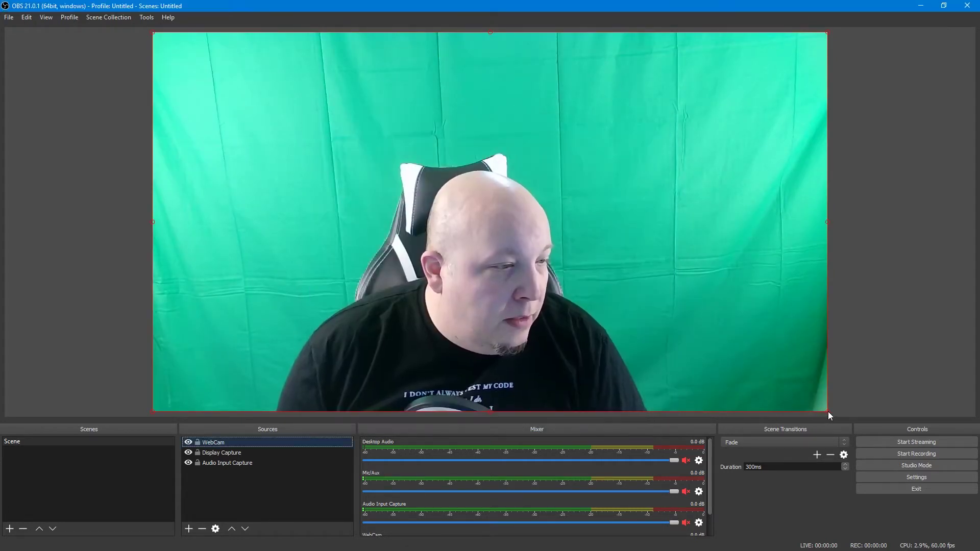
# Shrink the webcam image to under half the canvas width and place it in the canvas's lower-right corner.
pyautogui.moveTo(830, 411); pyautogui.dragTo(415, 209)
pyautogui.moveTo(397, 151); pyautogui.dragTo(757, 351)
pyautogui.moveTo(821, 400); pyautogui.dragTo(754, 365)
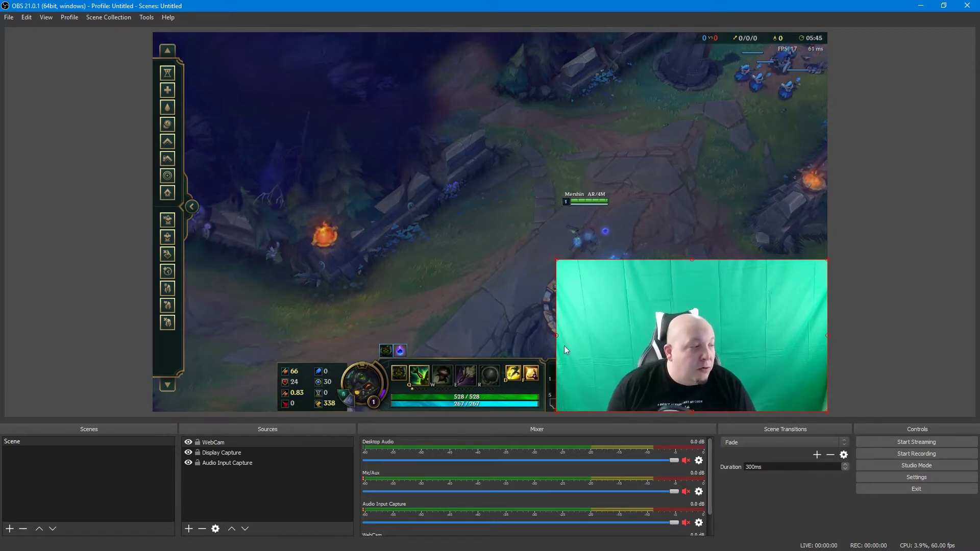
# Add a Chroma Key effect filter named GreenScreen to the WebCam source, keeping the default key settings.
pyautogui.click(232, 441)
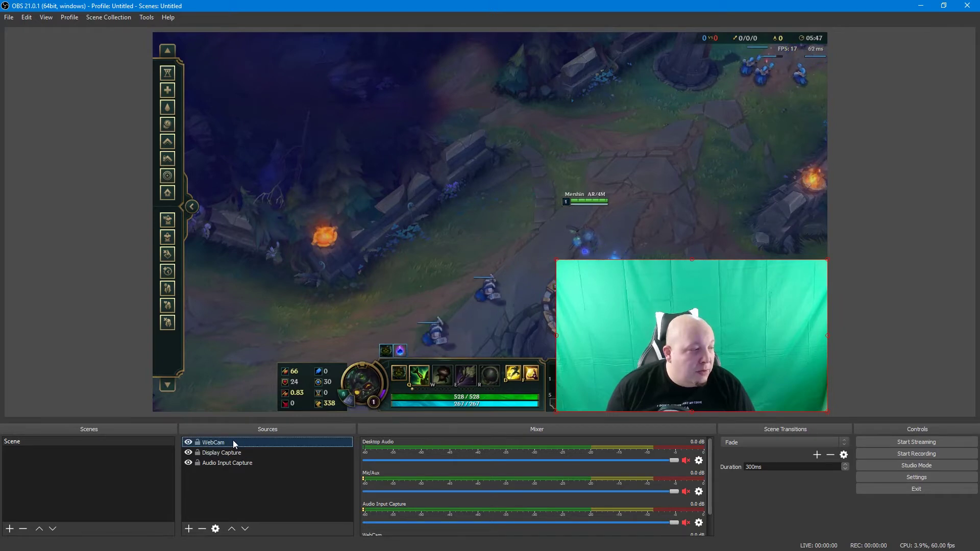
pyautogui.rightClick(233, 440)
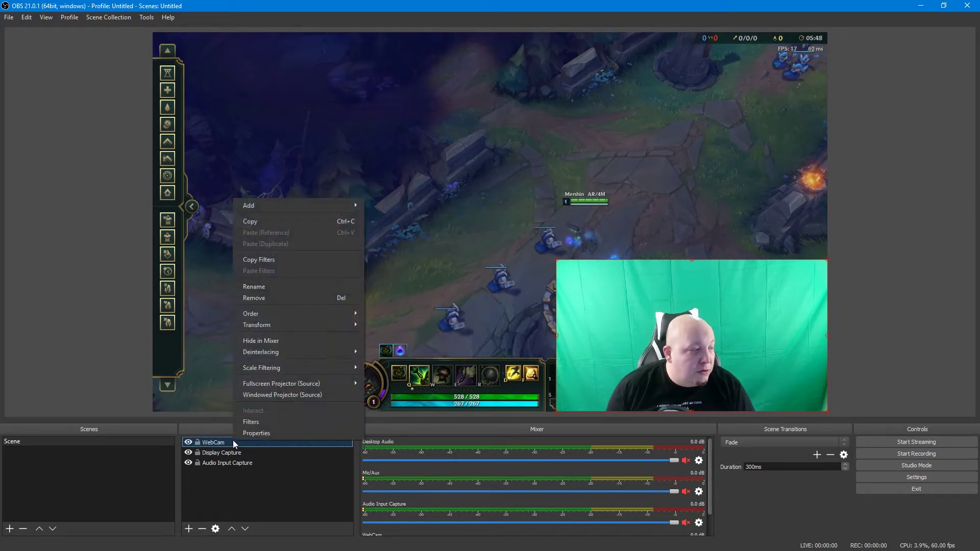
pyautogui.click(263, 422)
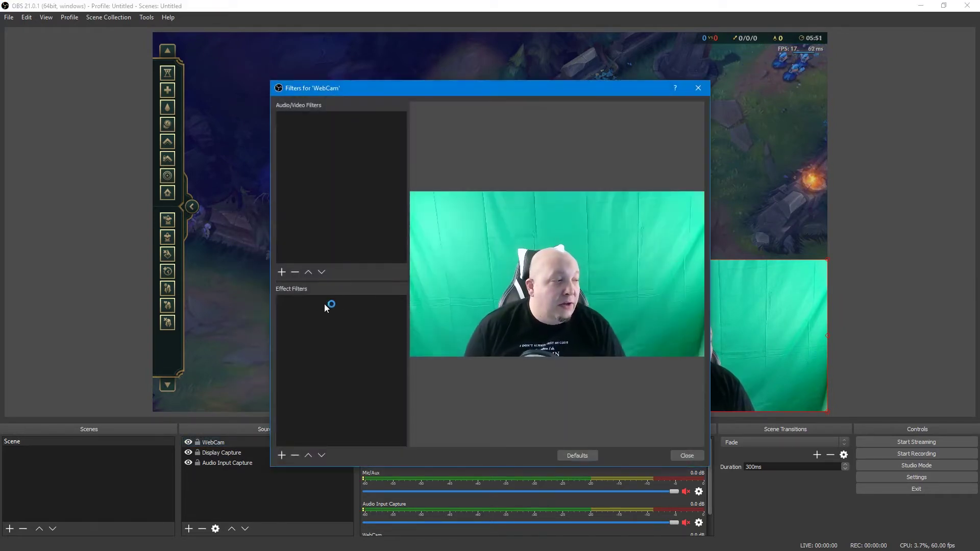
pyautogui.click(282, 456)
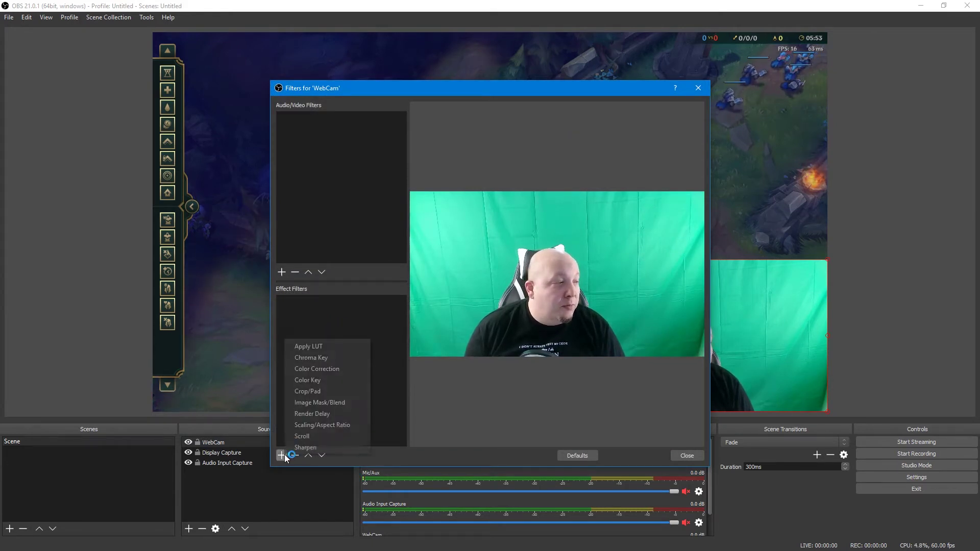
pyautogui.click(338, 359)
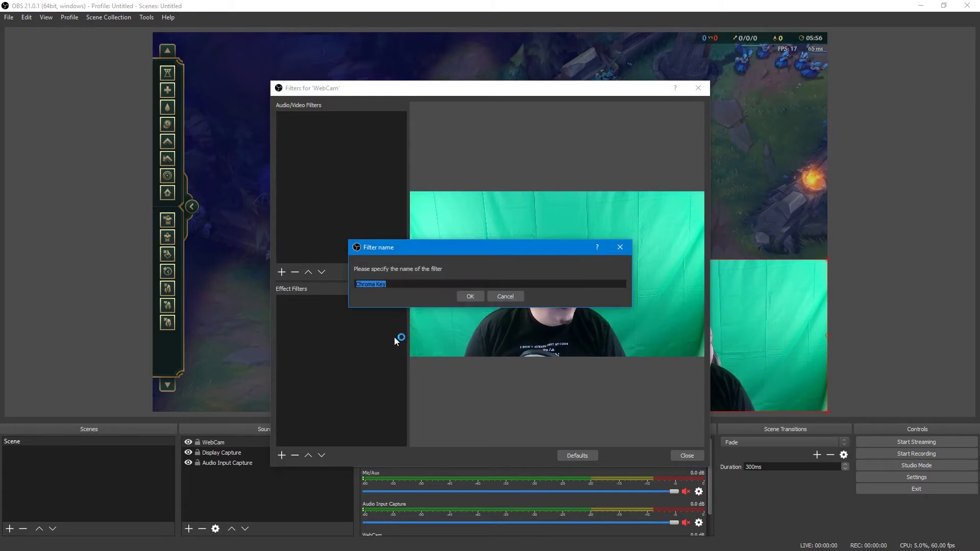
pyautogui.write('GreenScreen')
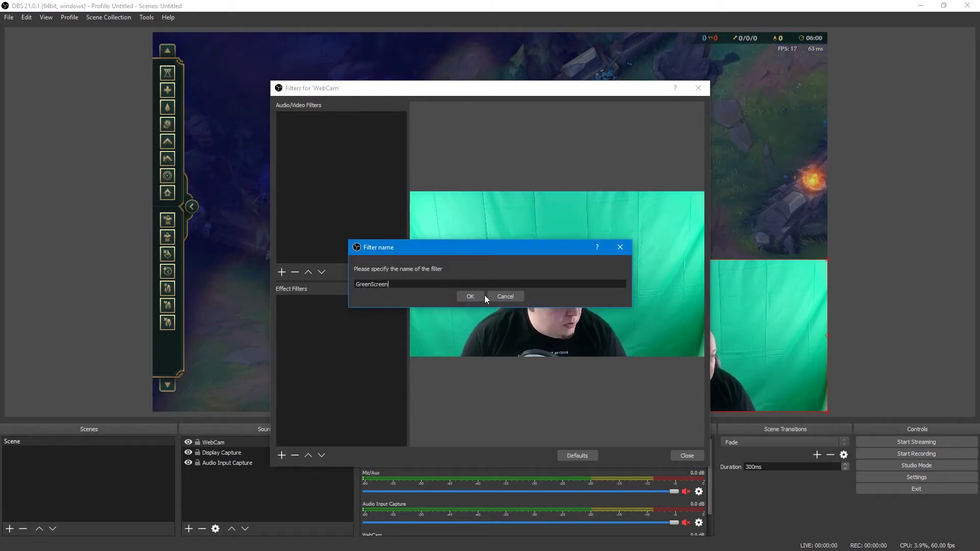
pyautogui.click(471, 297)
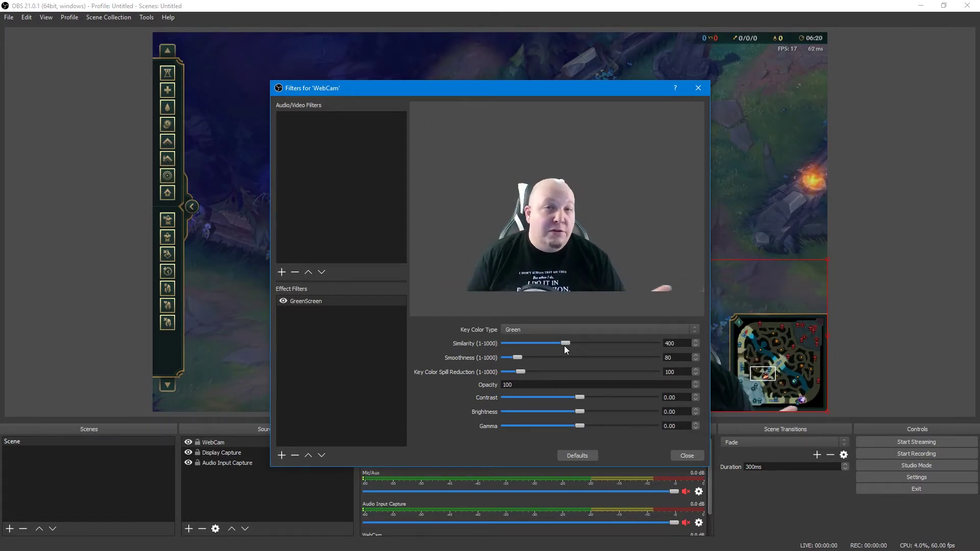
pyautogui.click(692, 455)
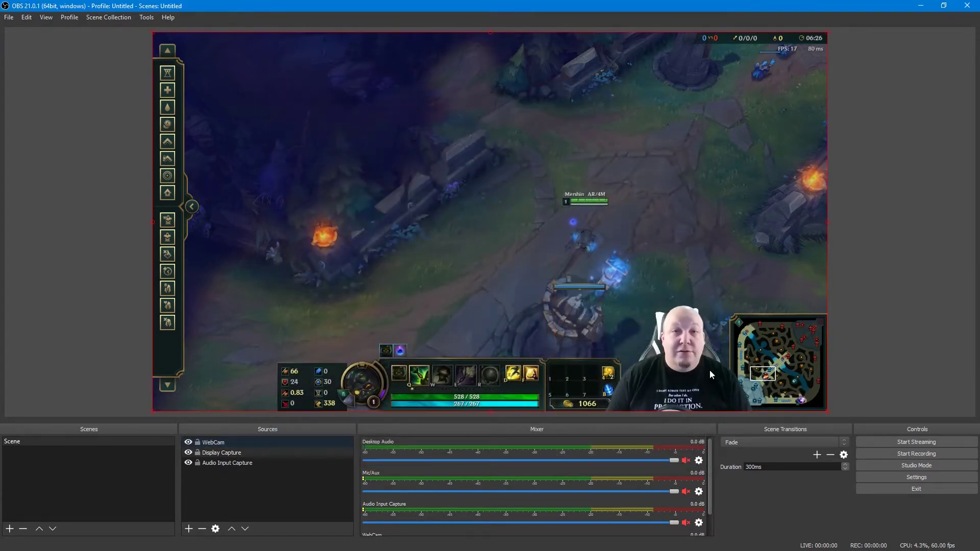
pyautogui.click(696, 368)
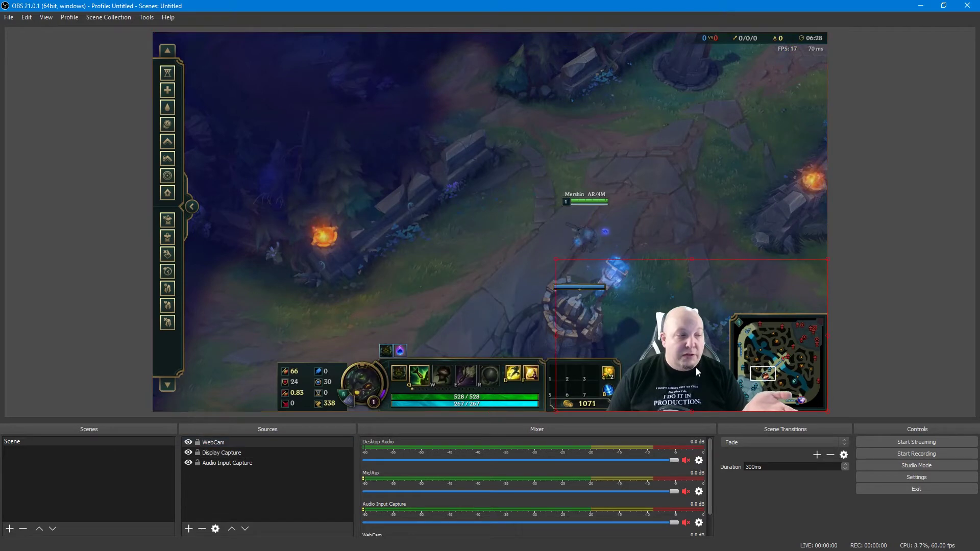
pyautogui.click(731, 213)
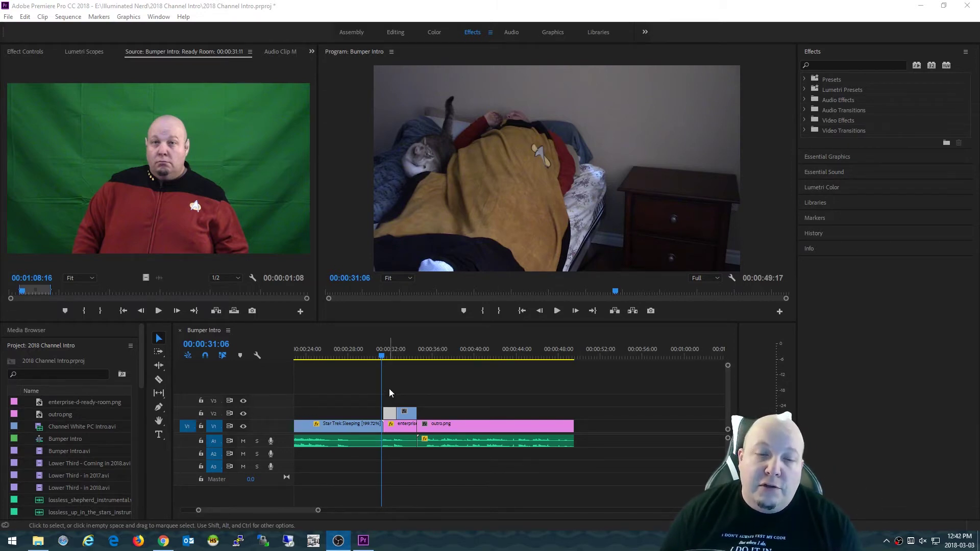
# In Premiere Pro, move the Bumper Intro playhead to 00:00:31:18 and show the effect controls of the green-screen Ready Room clip.
pyautogui.moveTo(382, 359); pyautogui.dragTo(381, 358)
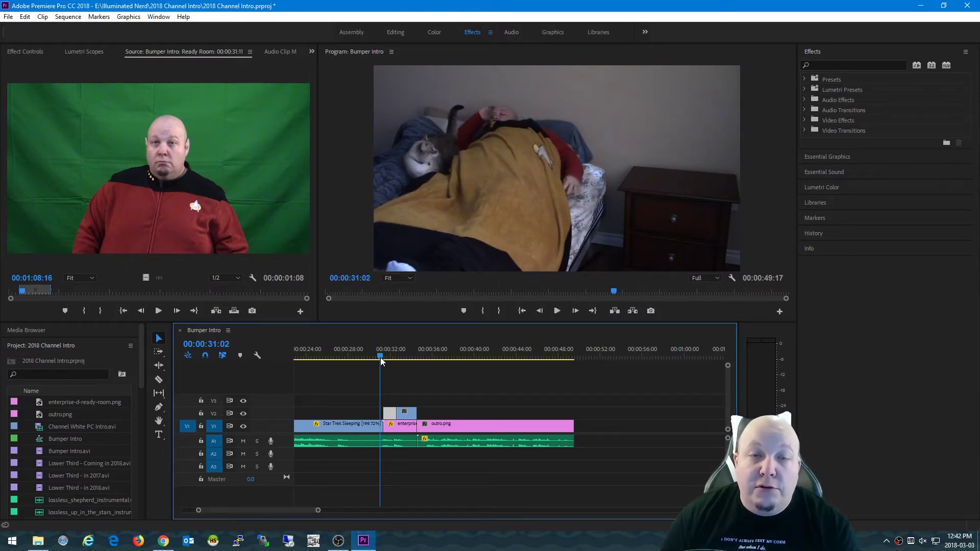
pyautogui.moveTo(381, 358); pyautogui.dragTo(378, 360)
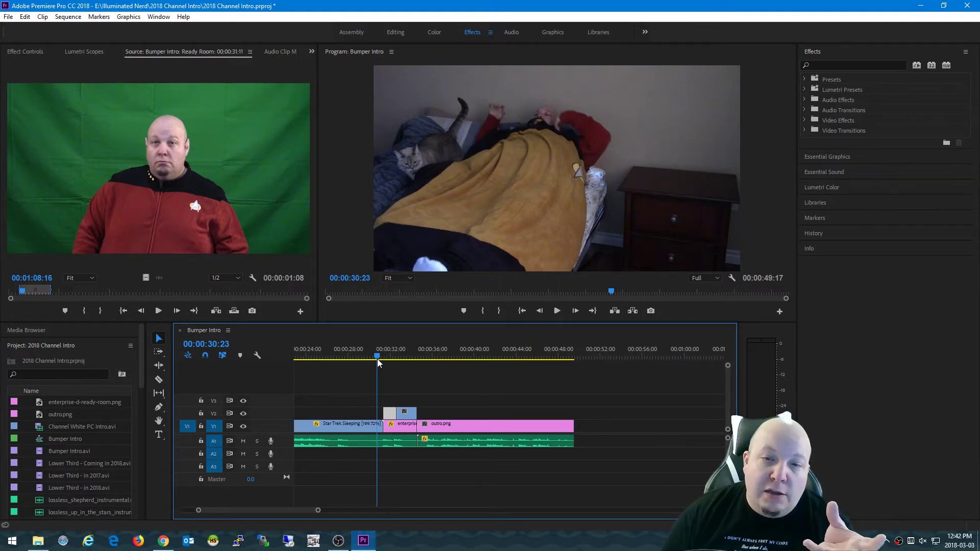
pyautogui.moveTo(378, 359); pyautogui.dragTo(386, 363)
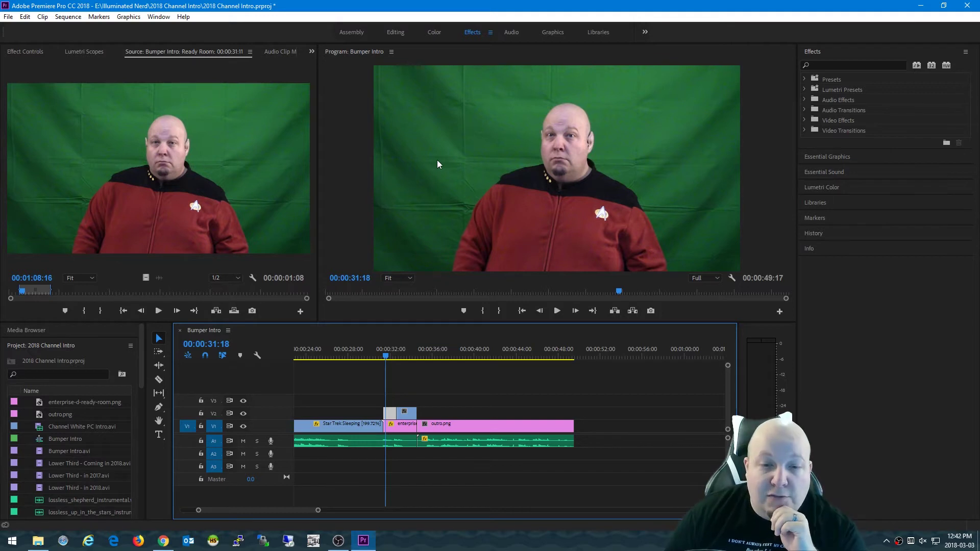
pyautogui.doubleClick(390, 417)
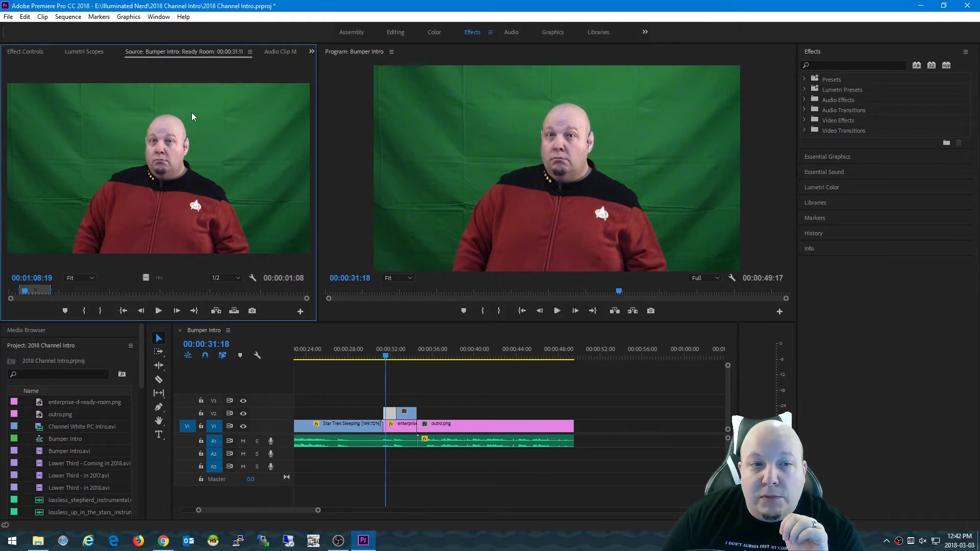
pyautogui.click(27, 52)
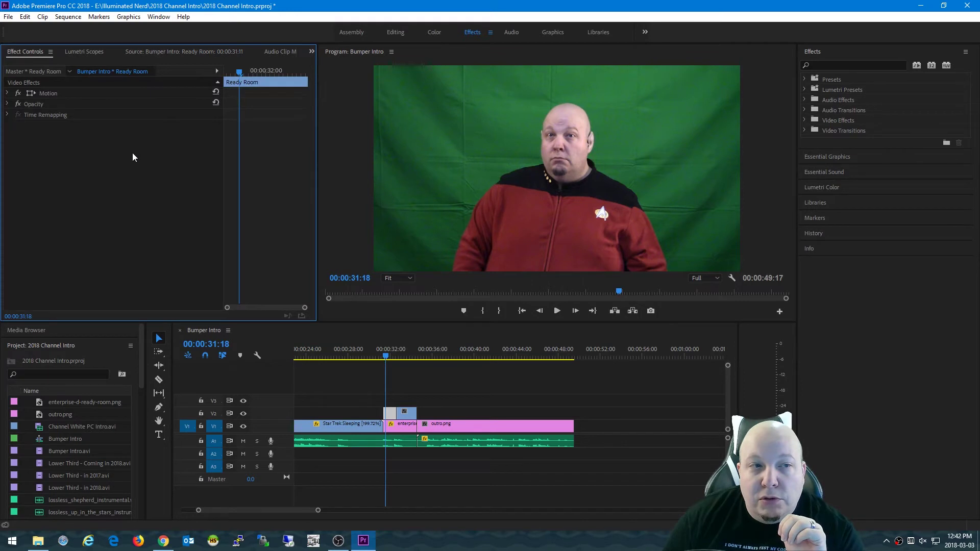
# Search the effects for "ultra" and apply the Ultra Key effect to the Ready Room clip in the Bumper Intro sequence.
pyautogui.click(816, 52)
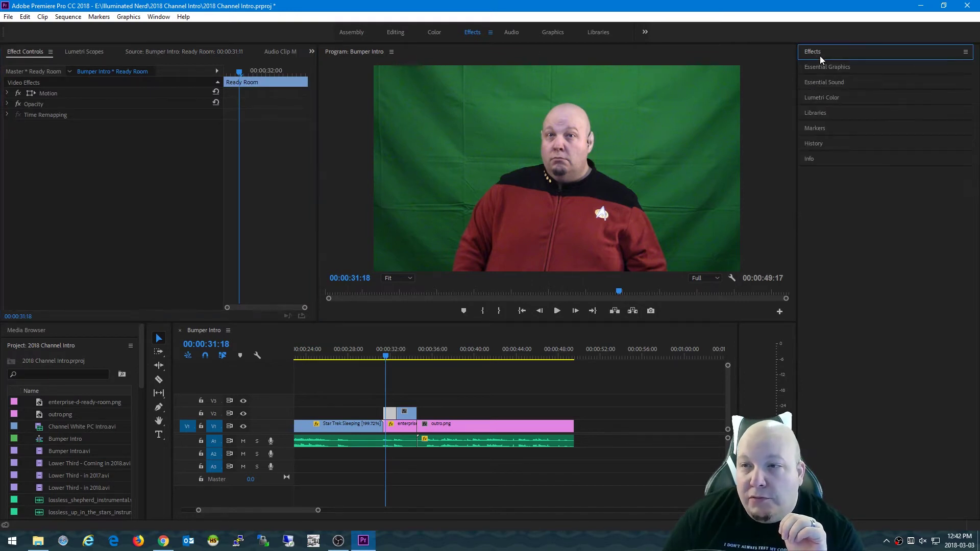
pyautogui.click(825, 66)
pyautogui.write('ultra')
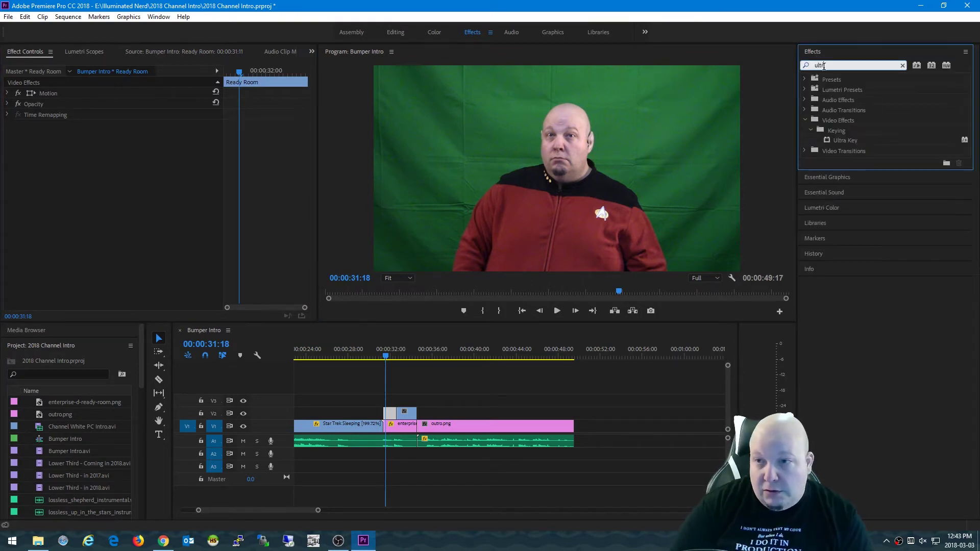
pyautogui.click(836, 139)
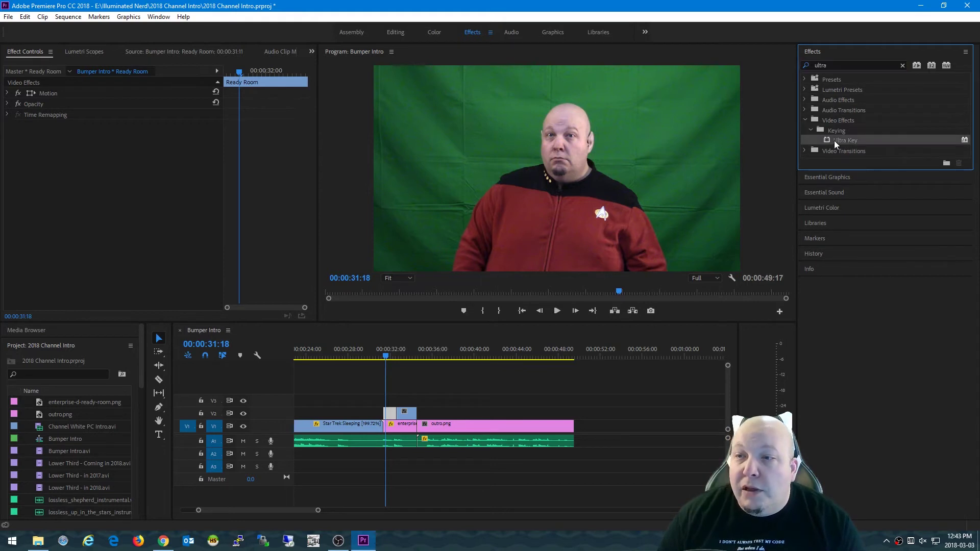
pyautogui.moveTo(839, 140); pyautogui.dragTo(141, 175)
pyautogui.click(95, 72)
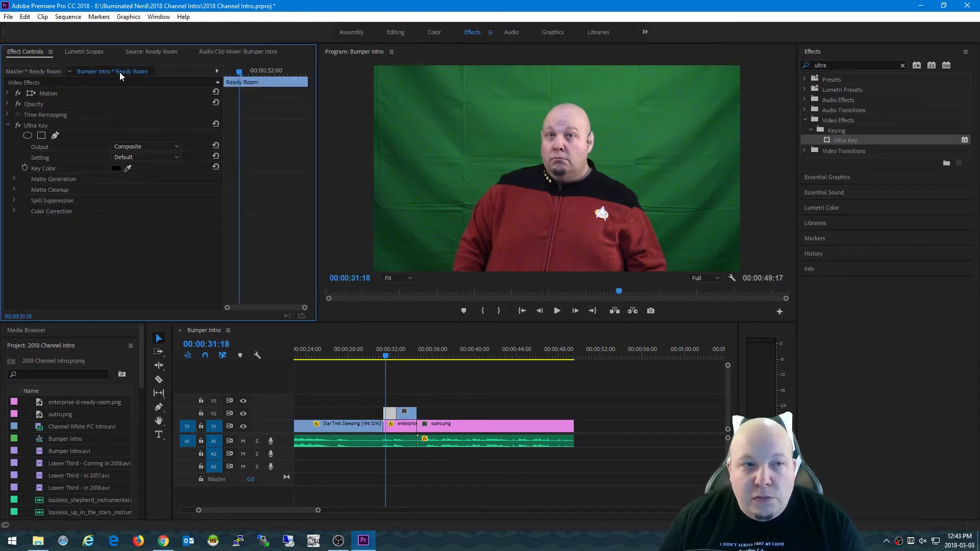
pyautogui.click(346, 375)
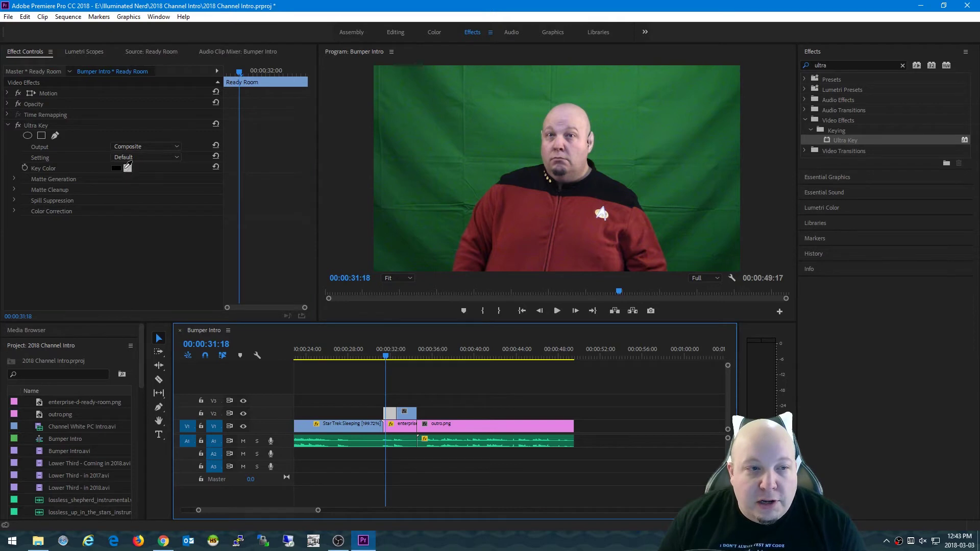
# Sample the green backdrop beside the man's head as the Ultra Key's Key Color.
pyautogui.click(128, 168)
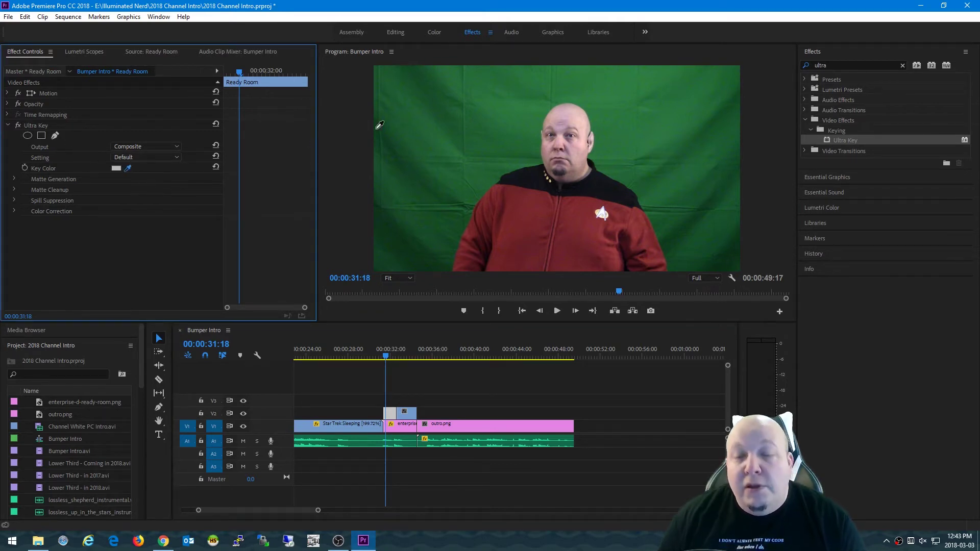
pyautogui.click(501, 118)
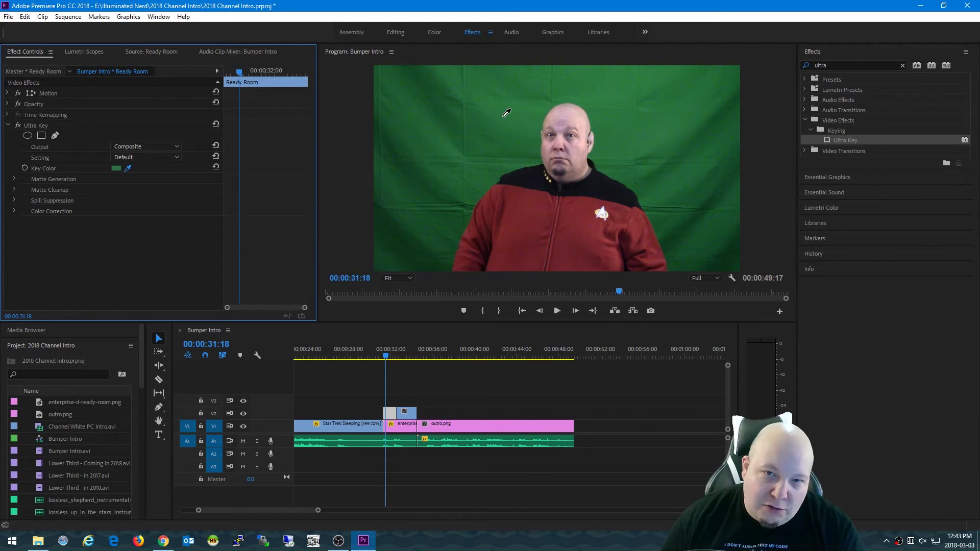
pyautogui.click(504, 117)
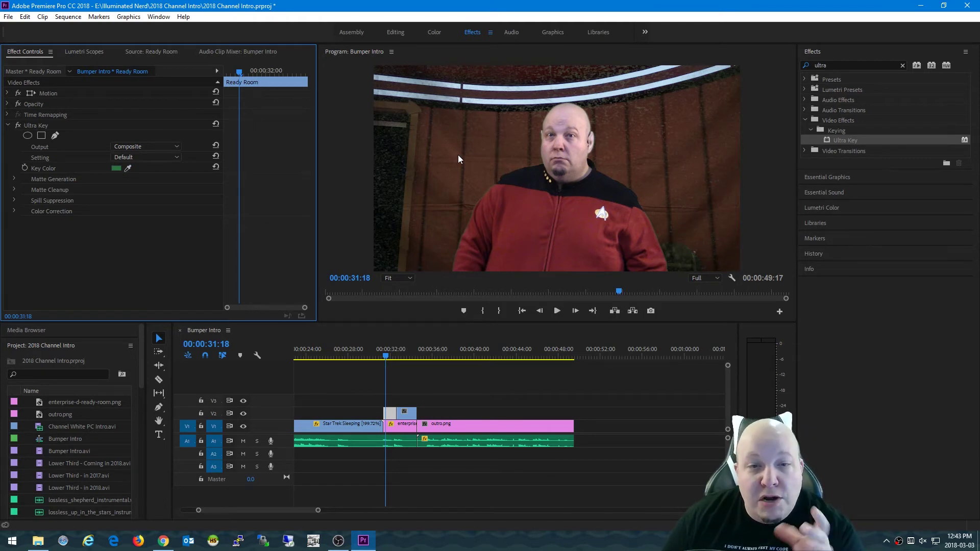
# In the Ultra Key's Matte Generation settings, set Shadow to 39.2 and Transparency to 63.2.
pyautogui.click(14, 180)
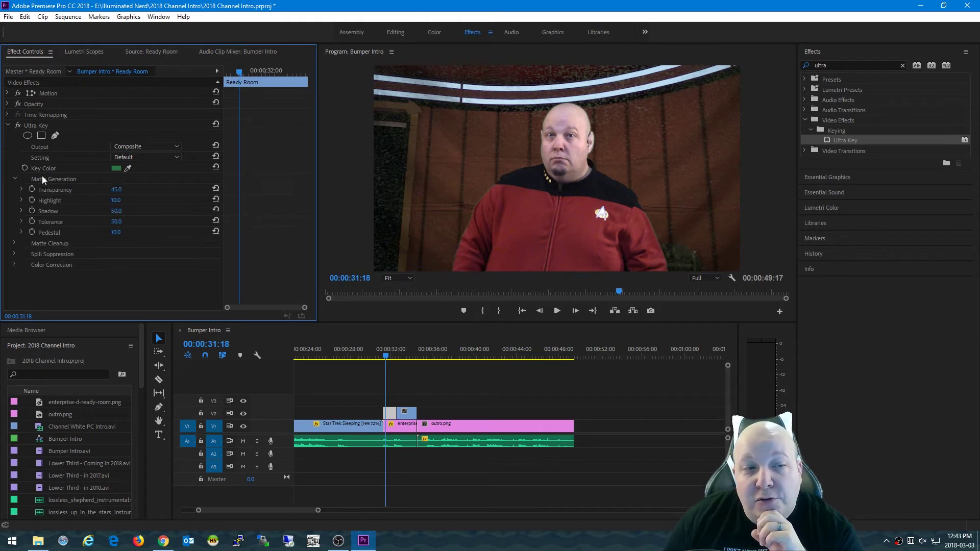
pyautogui.click(21, 211)
pyautogui.moveTo(114, 232)
pyautogui.mouseDown()
pyautogui.moveTo(122, 233)
pyautogui.moveTo(106, 233)
pyautogui.mouseUp()
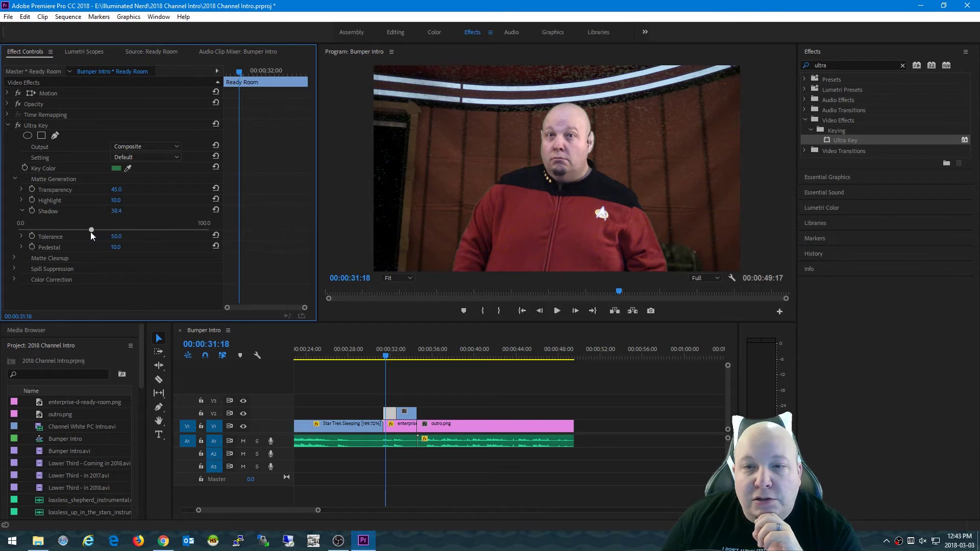
pyautogui.click(22, 190)
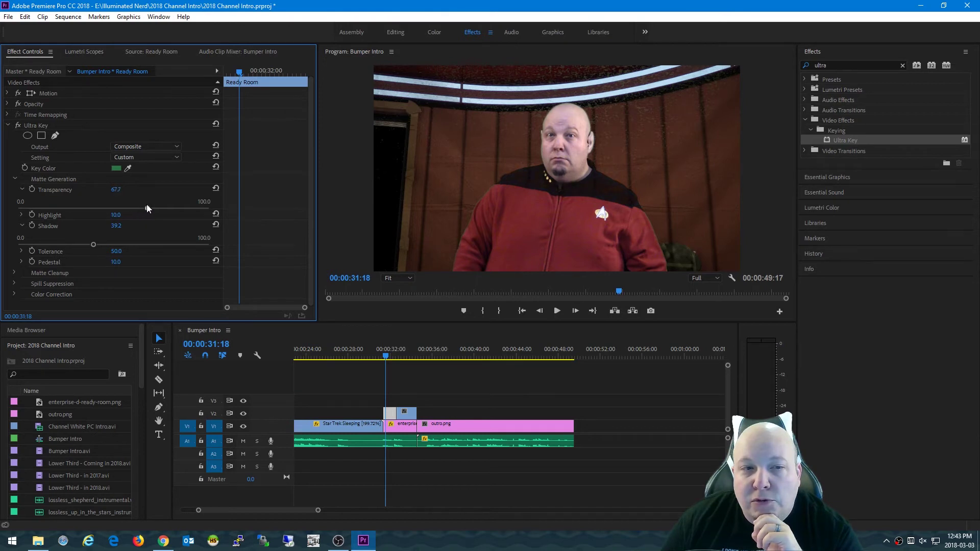
# Set the Ultra Key's matte Highlight to 0.0 and Tolerance to 62.4, keeping Transparency at 63.2.
pyautogui.click(21, 216)
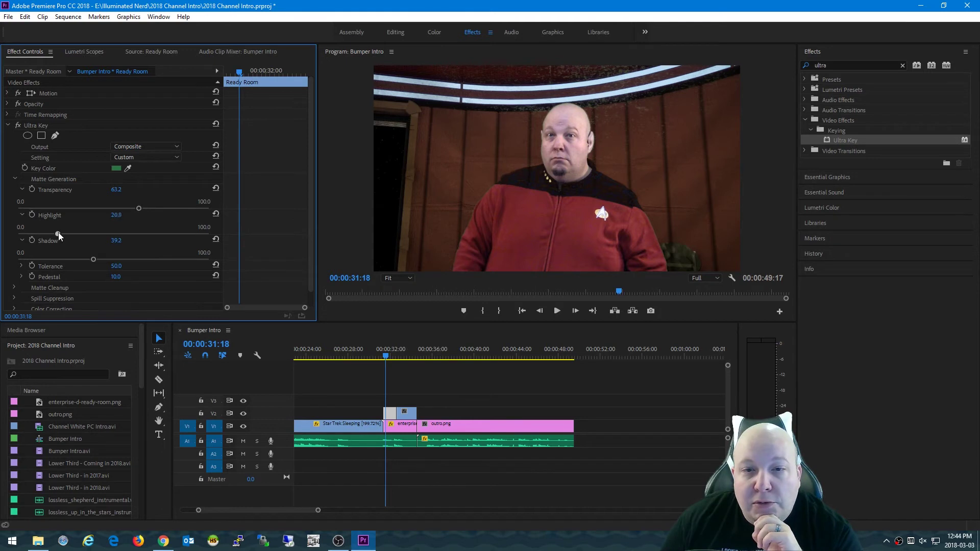
pyautogui.moveTo(37, 234); pyautogui.dragTo(9, 238)
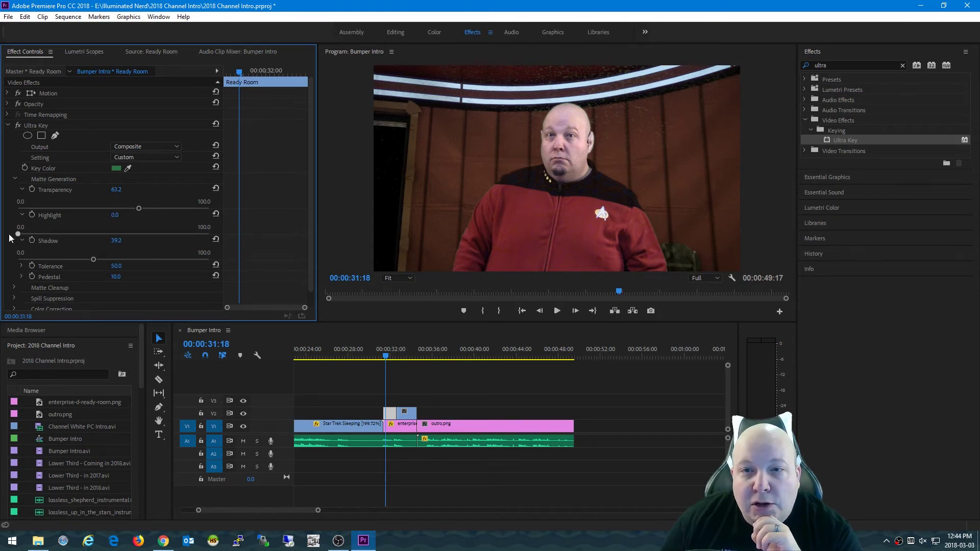
pyautogui.click(21, 266)
pyautogui.moveTo(115, 285); pyautogui.dragTo(133, 285)
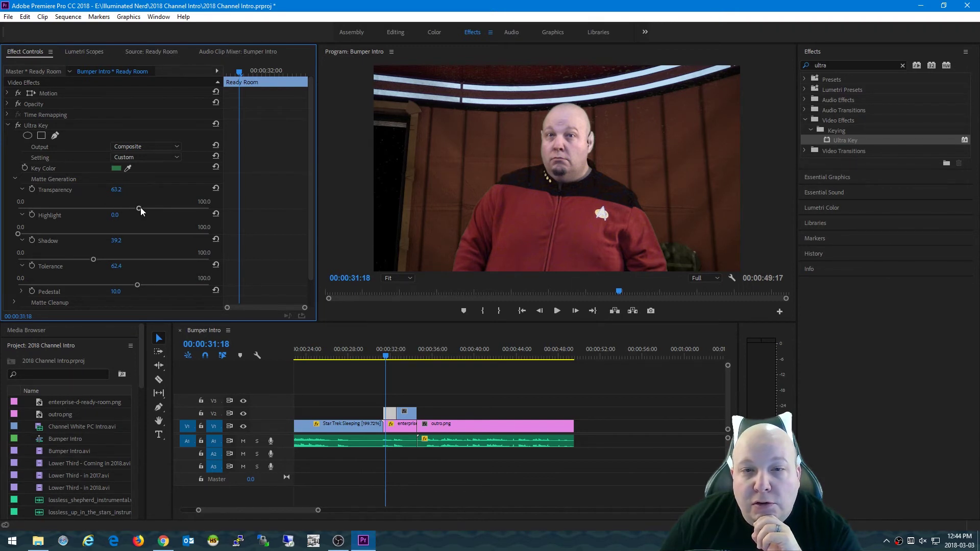
pyautogui.moveTo(151, 208); pyautogui.dragTo(151, 212)
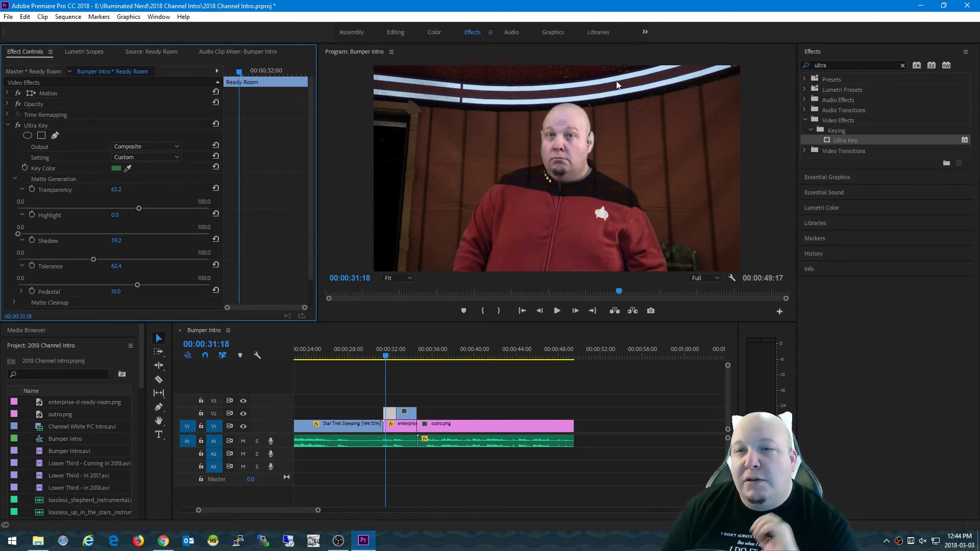
# Scrub through the keyed Ready Room clip in the Bumper Intro sequence to check the key, stopping at 00:00:31:24.
pyautogui.moveTo(404, 355); pyautogui.dragTo(387, 358)
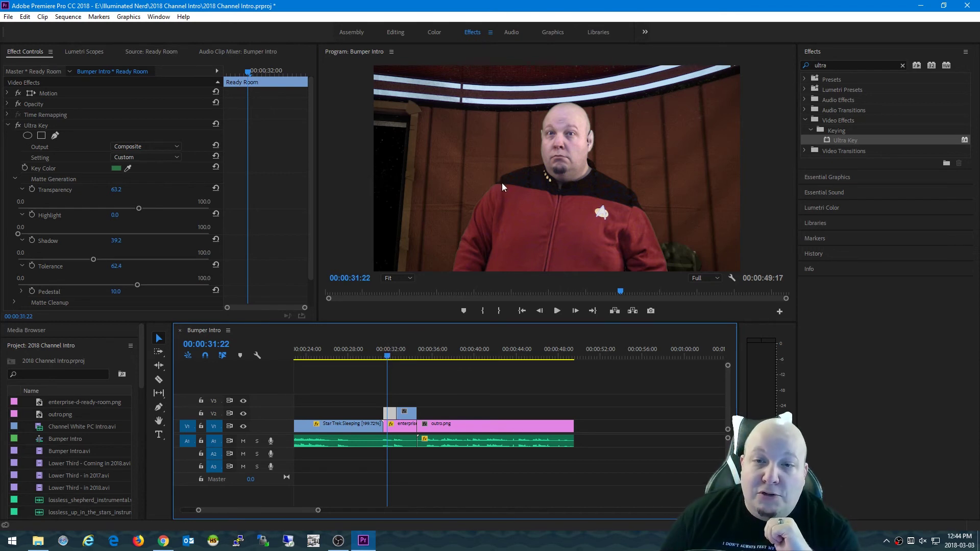
pyautogui.moveTo(390, 354); pyautogui.dragTo(388, 365)
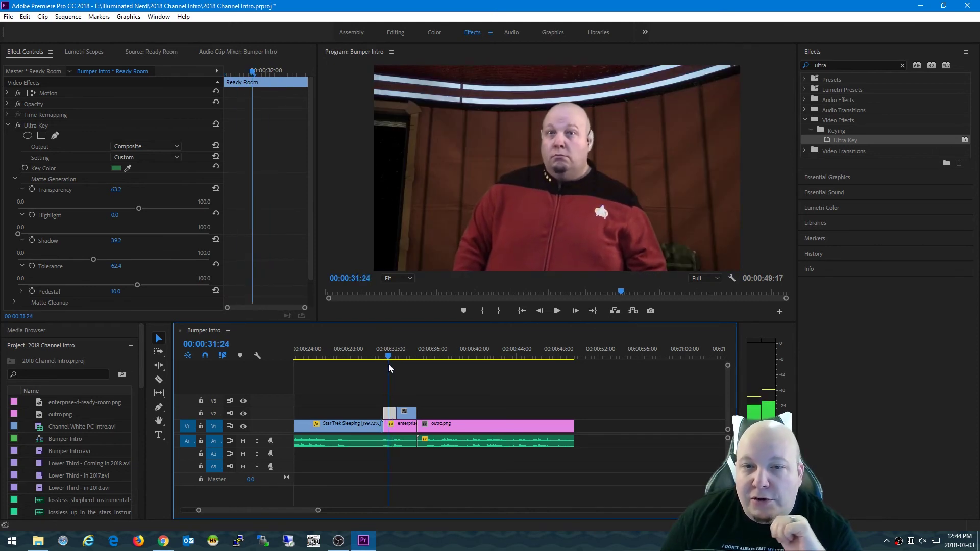
# Select the enterprise-d-ready-room.png background clip and briefly hide track V2 to view the background alone, restoring the track's visibility.
pyautogui.click(390, 422)
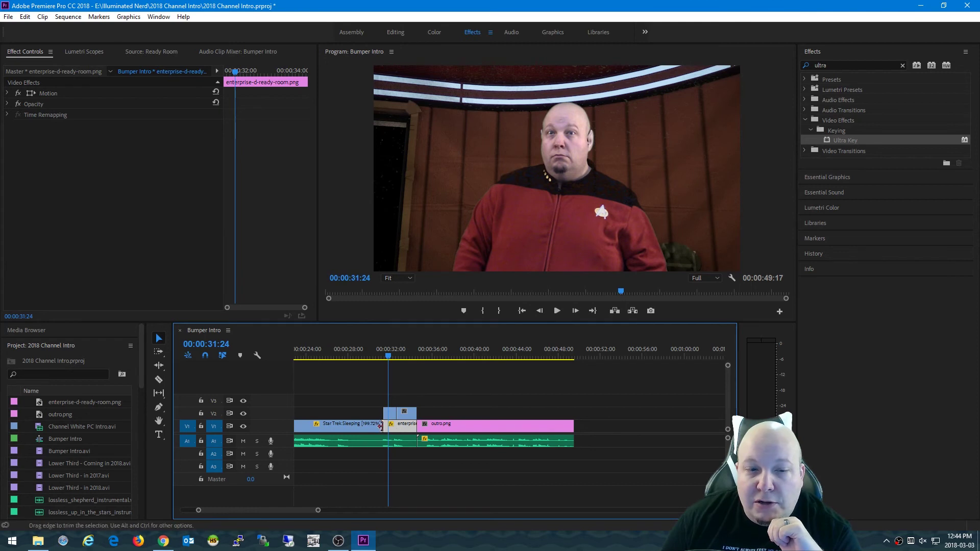
pyautogui.click(244, 414)
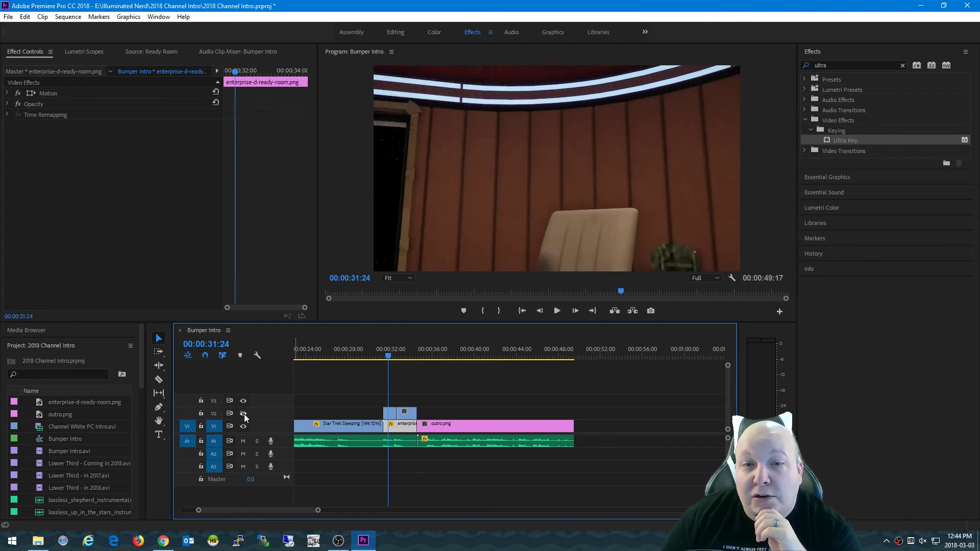
pyautogui.click(244, 413)
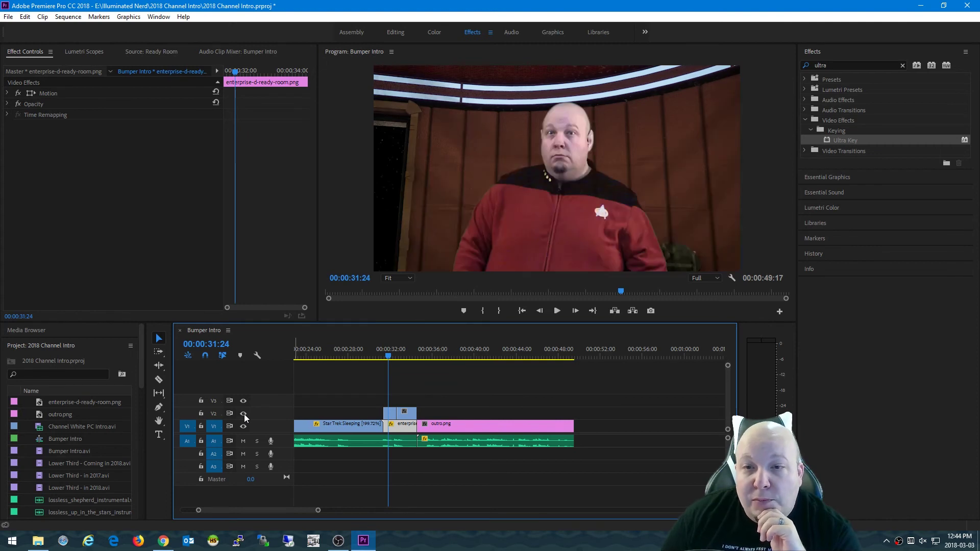